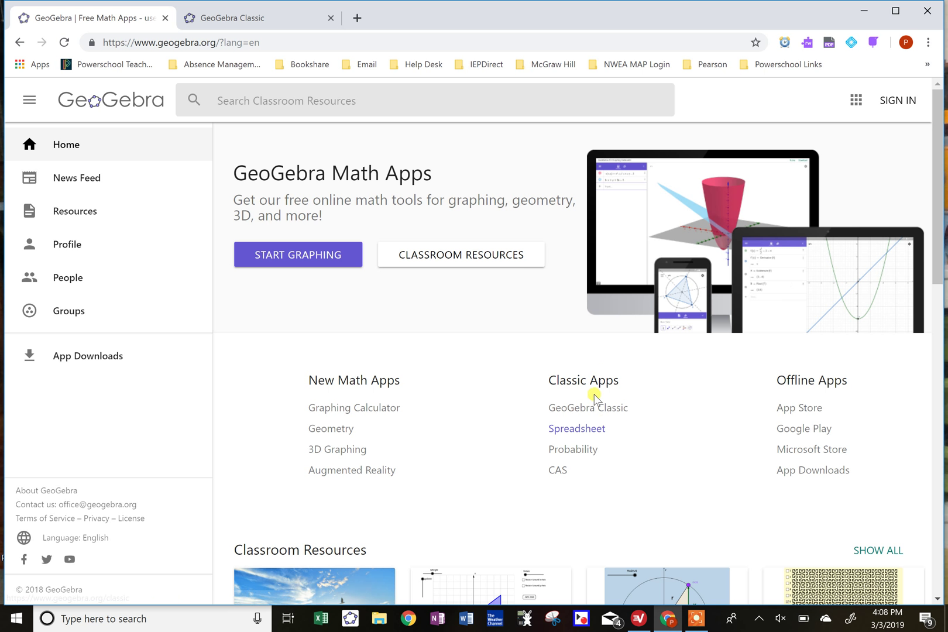
- Switch to the GeoGebra Classic tab showing the four test-score columns A–D
click(247, 23)
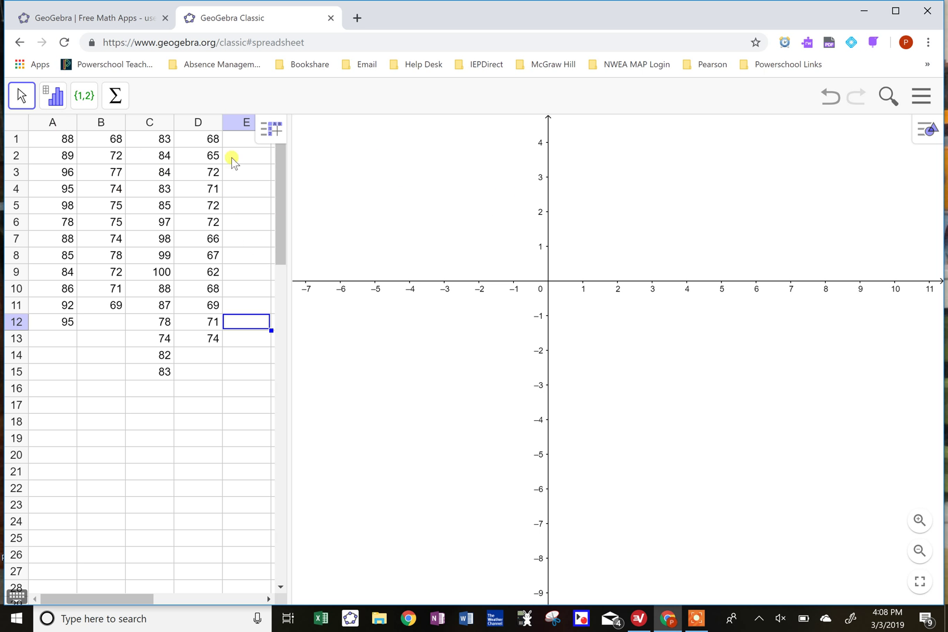
- Try One Variable Analysis on column A, clear the result, then reselect column A's scores
click(64, 125)
click(56, 99)
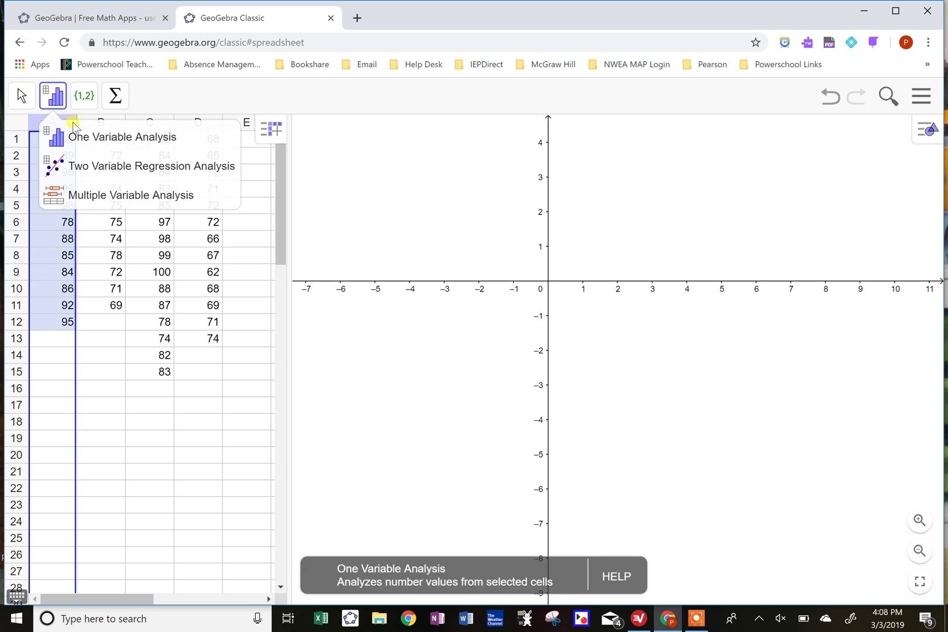
click(89, 148)
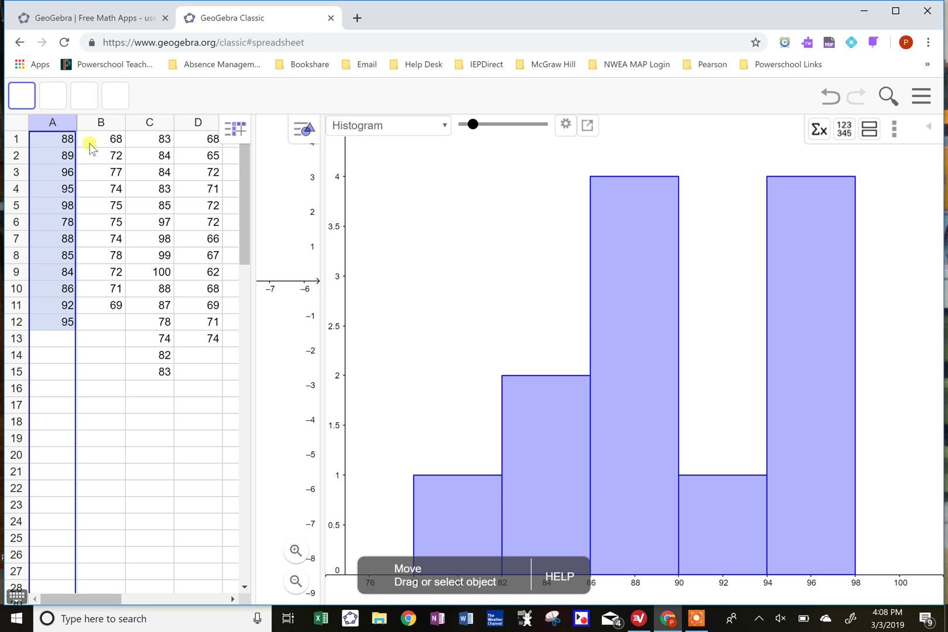
click(462, 319)
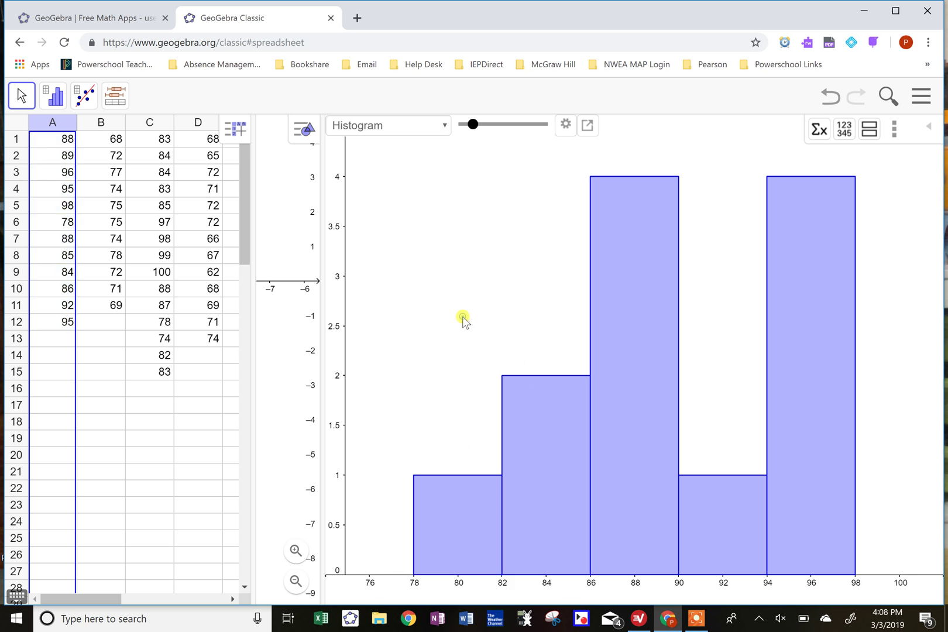
click(63, 101)
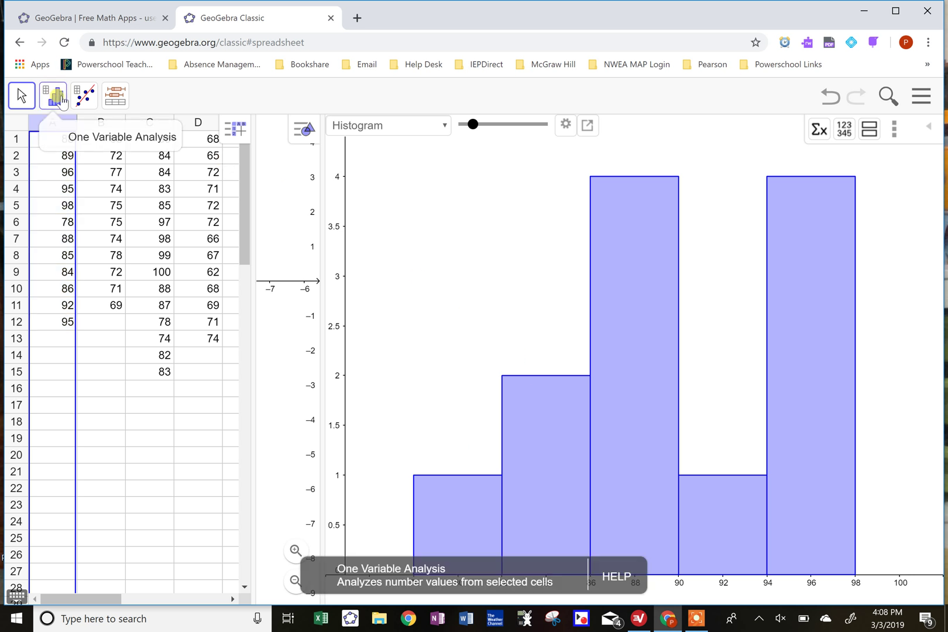
click(62, 101)
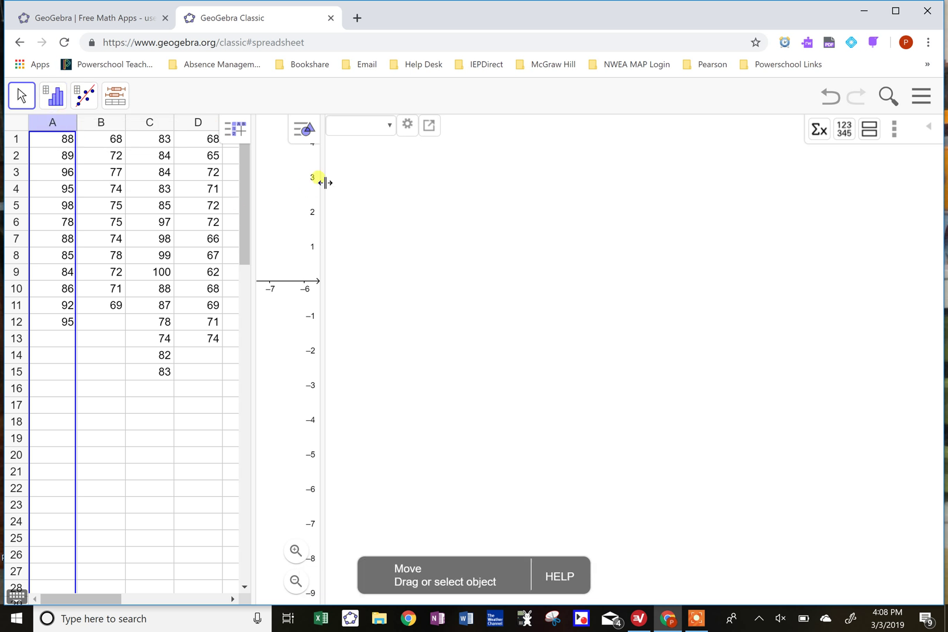
click(56, 121)
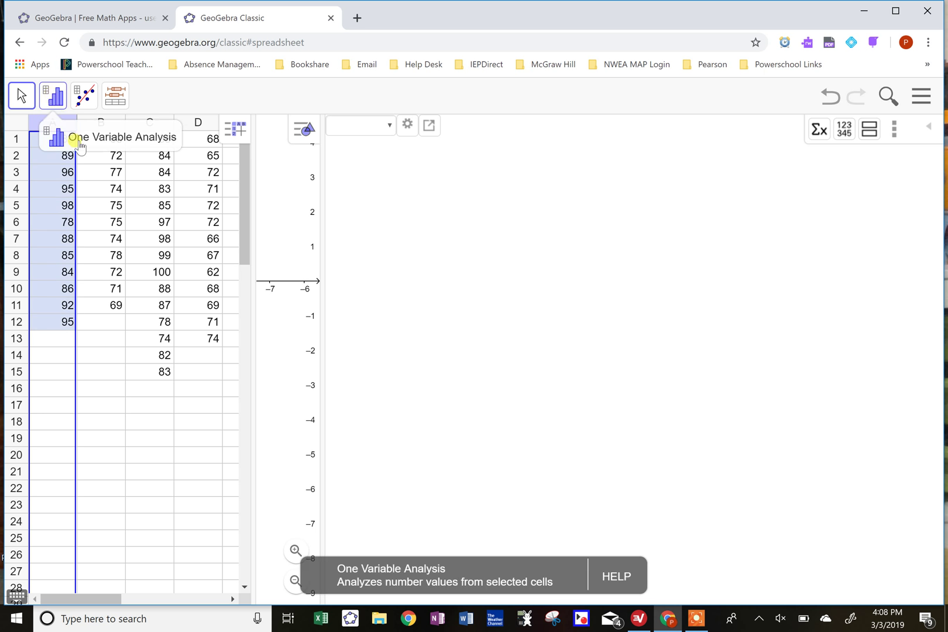
- Plot column A as a histogram with bin width 2, spanning 78–98
click(81, 146)
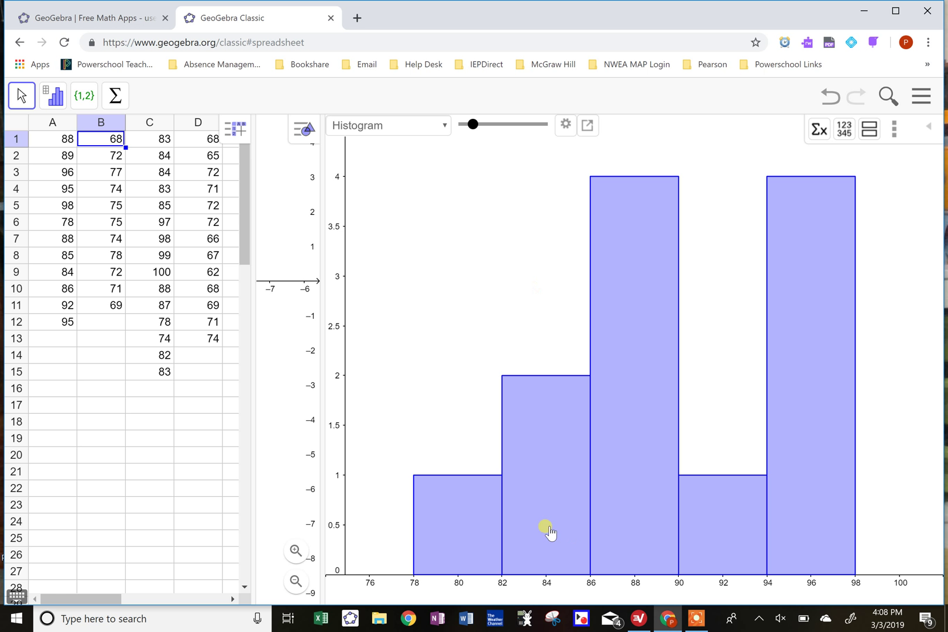
drag(473, 127, 546, 133)
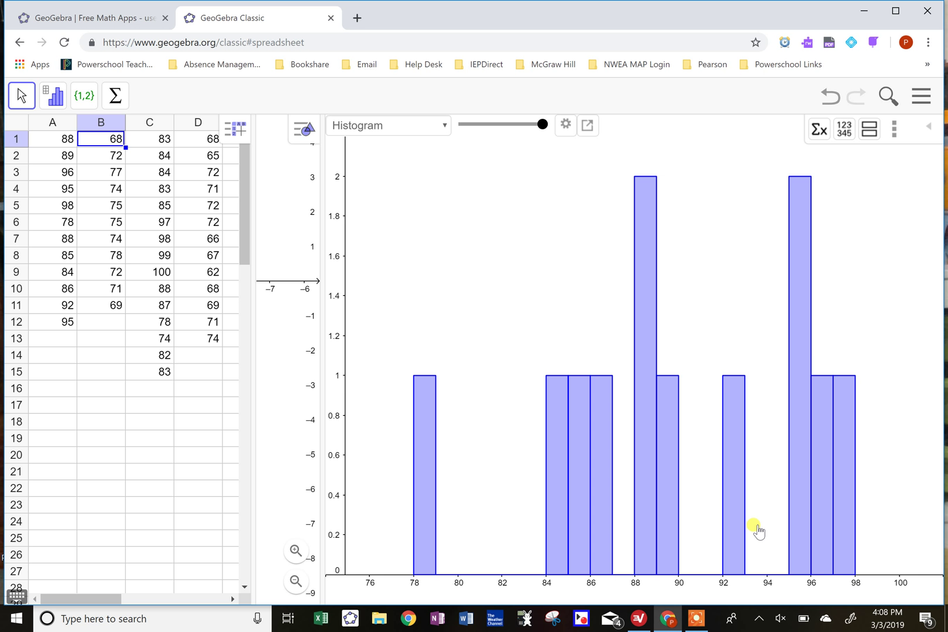
drag(541, 130, 496, 141)
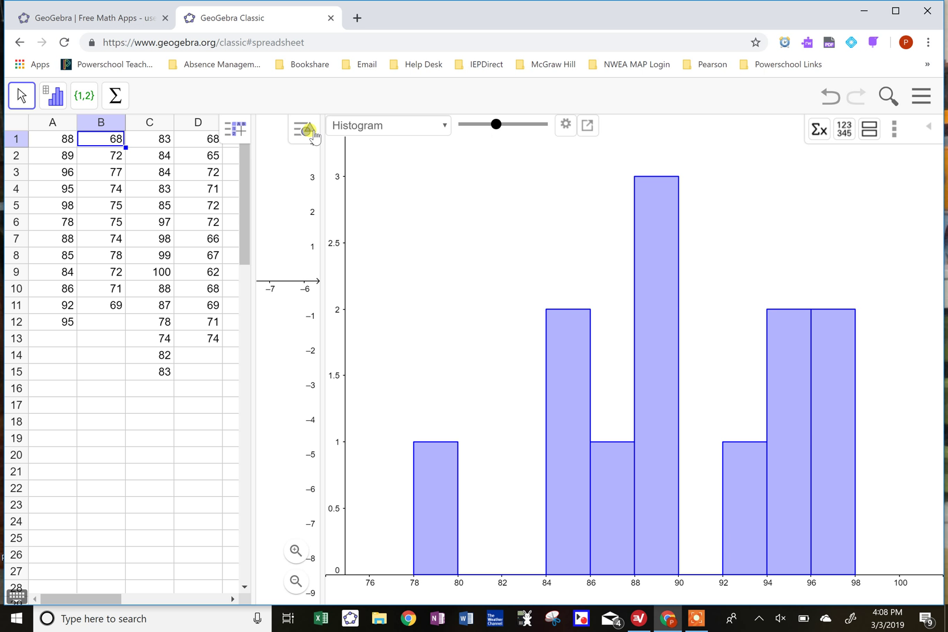
- Run One Variable Analysis on column B and make its histogram bins narrower
click(115, 124)
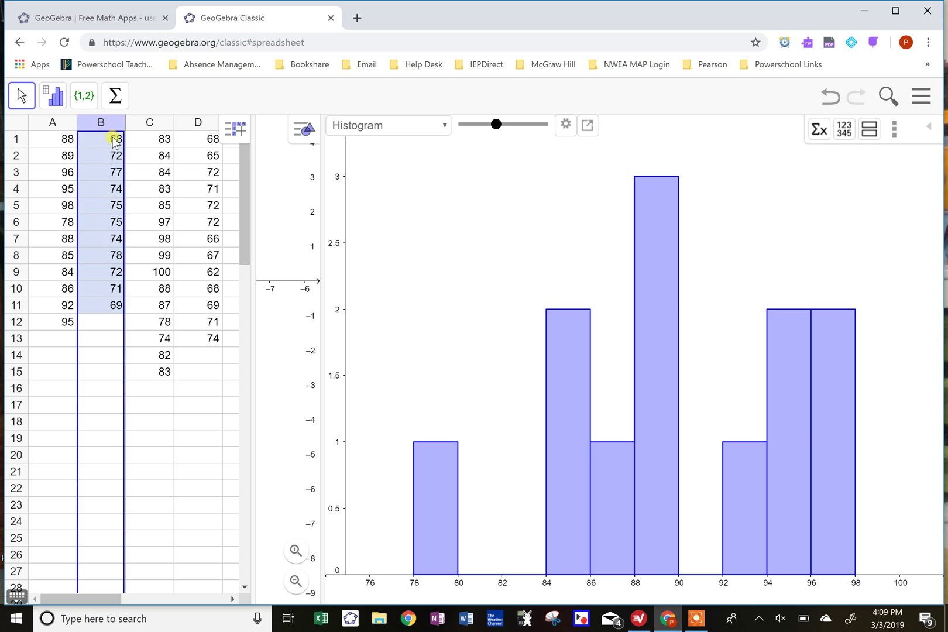
click(53, 96)
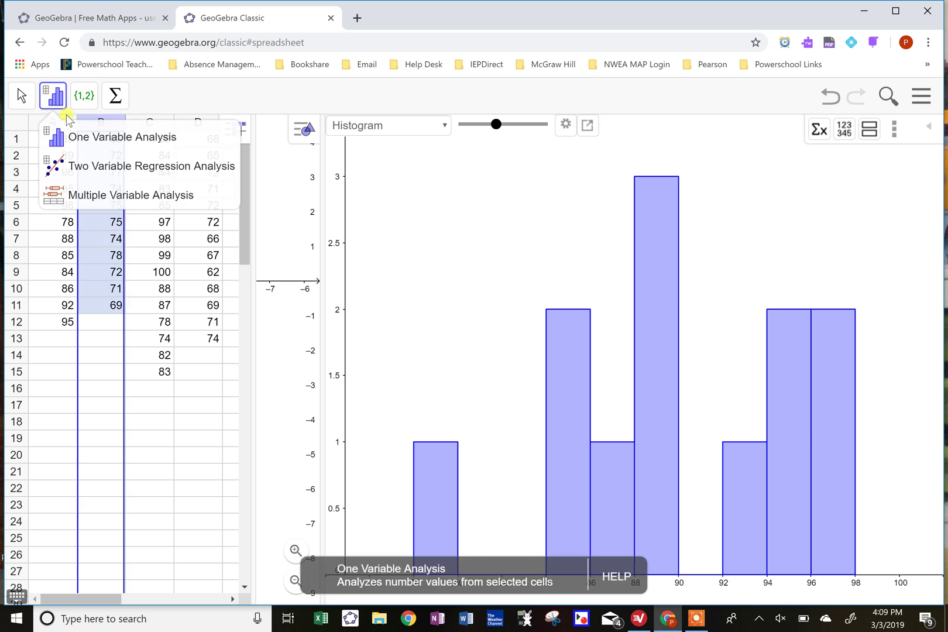
click(89, 147)
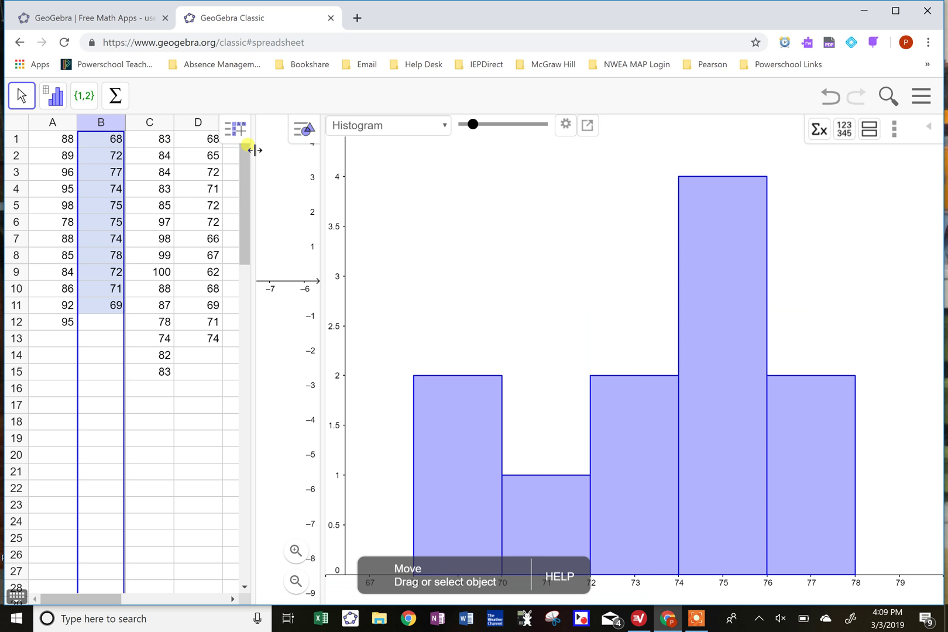
drag(473, 124, 487, 124)
- Cycle column B through bar chart, boxplot, dot plot, and stem-and-leaf, ending on normal quantile plot
click(449, 127)
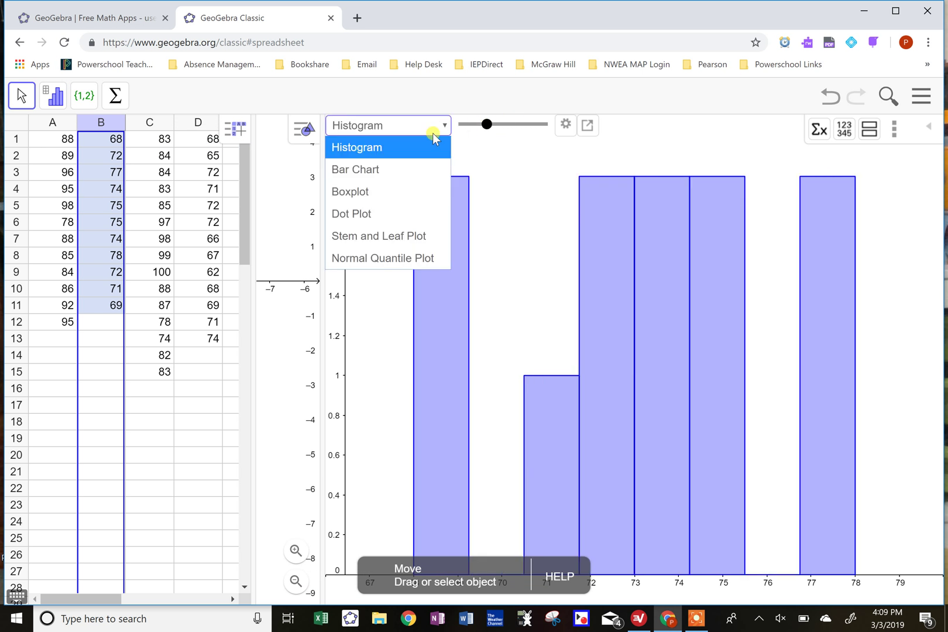
click(376, 170)
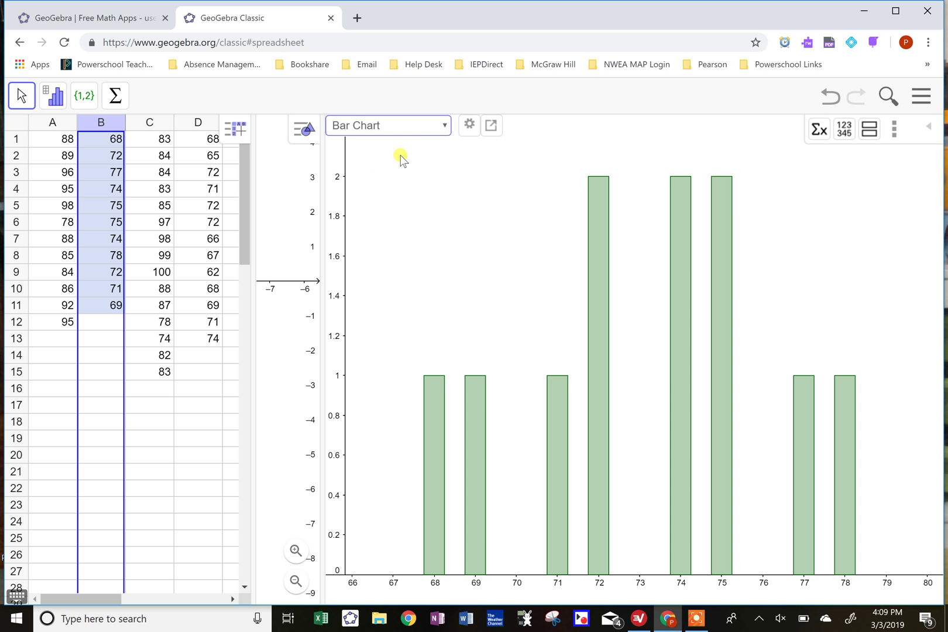
click(447, 133)
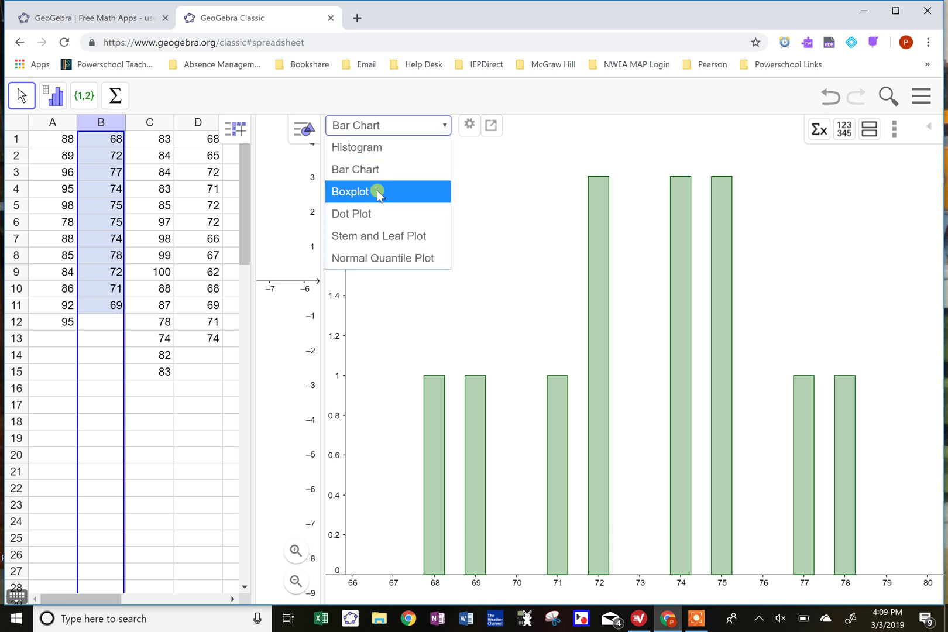
click(377, 191)
click(447, 131)
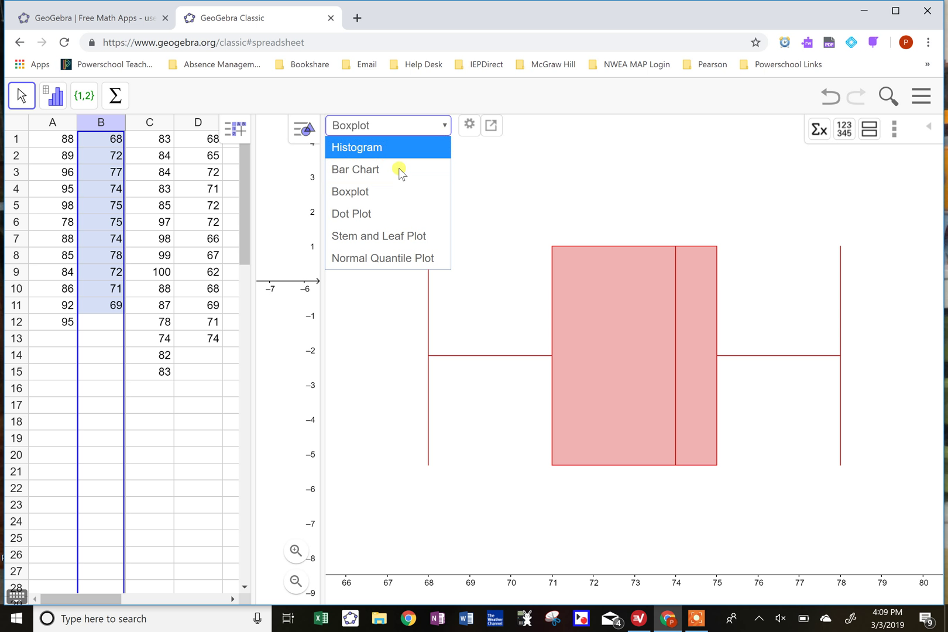
click(354, 213)
click(445, 127)
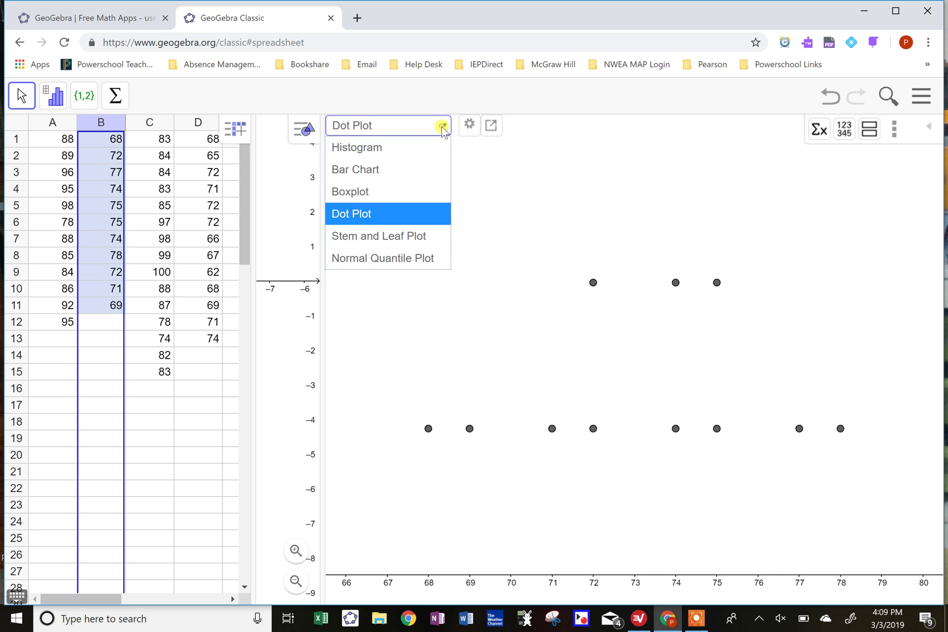
click(364, 237)
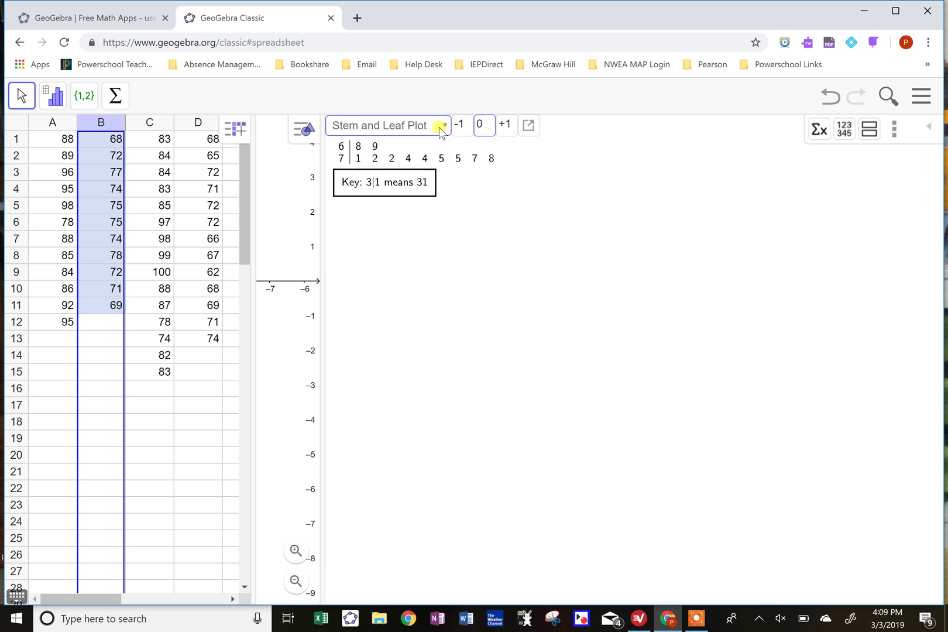
click(440, 127)
click(381, 259)
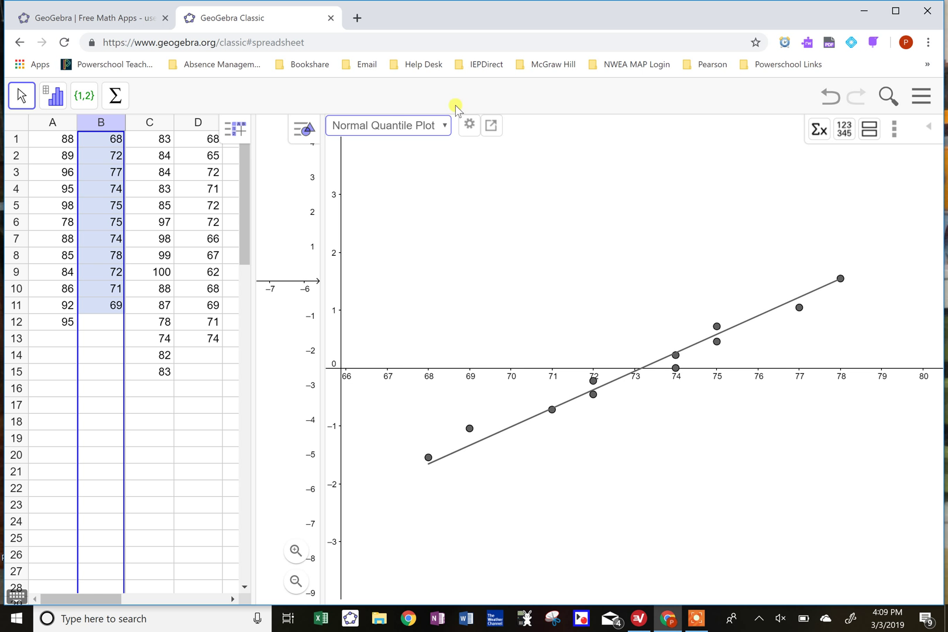
- Select columns A–D and run One Variable Analysis on all four columns combined
click(52, 123)
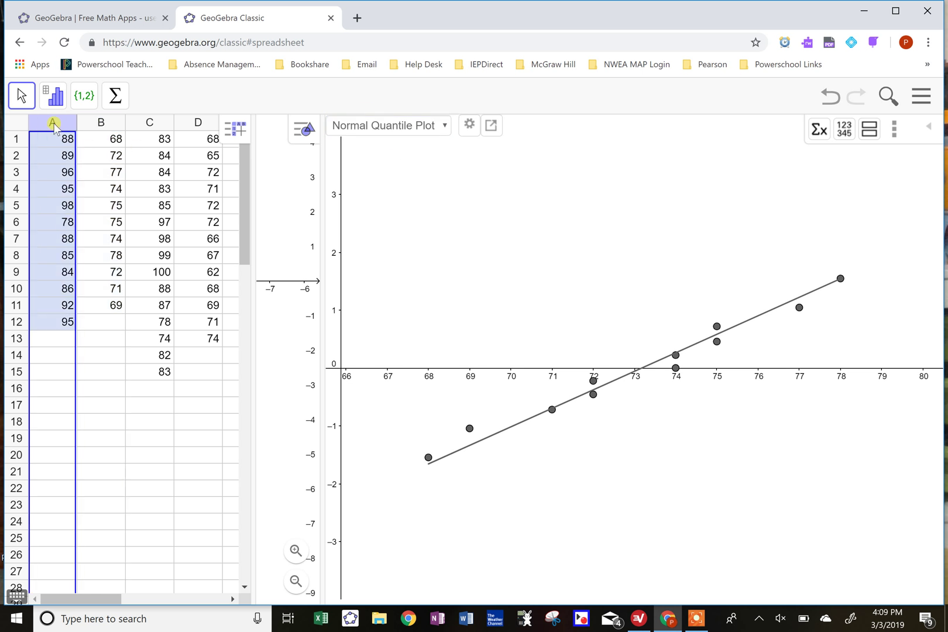
key(shift+Right)
key(shift+Right)
key(shift+Right)
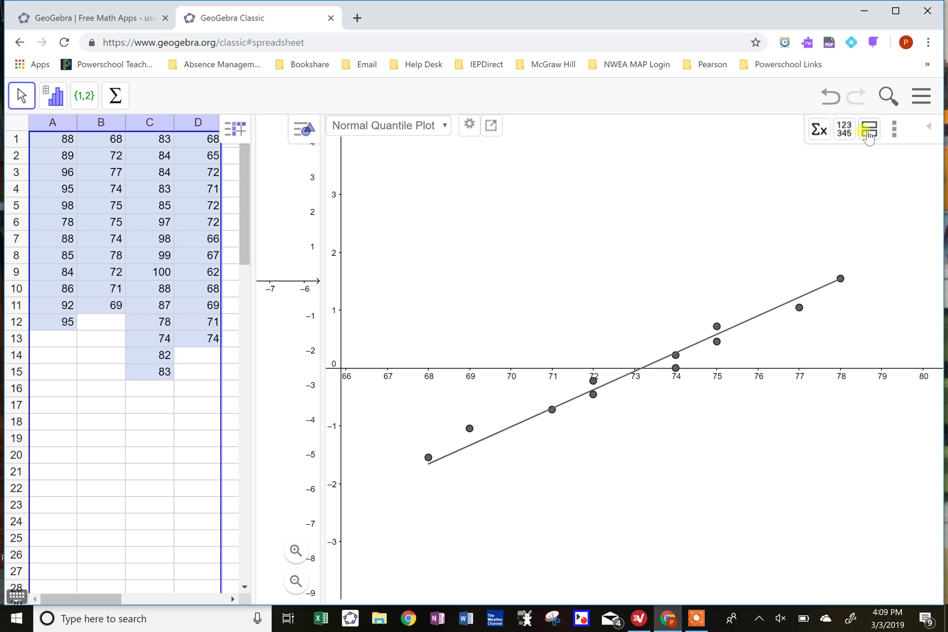
click(492, 126)
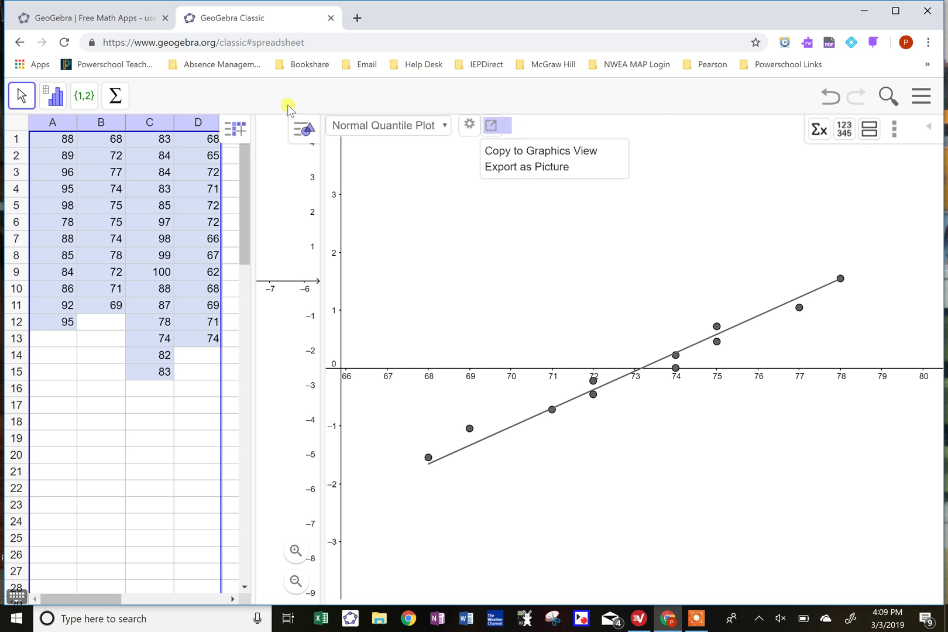
click(52, 96)
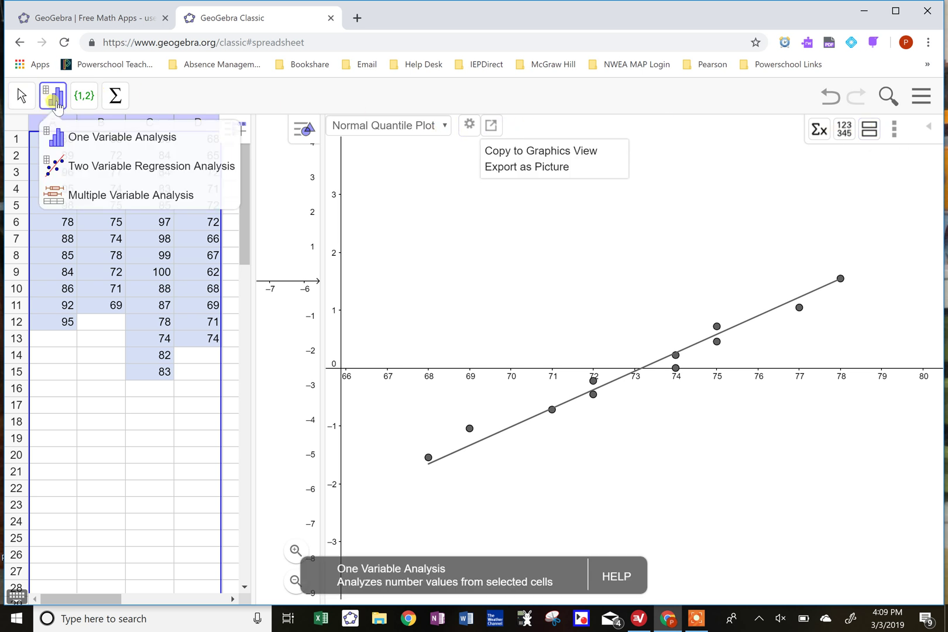
click(75, 135)
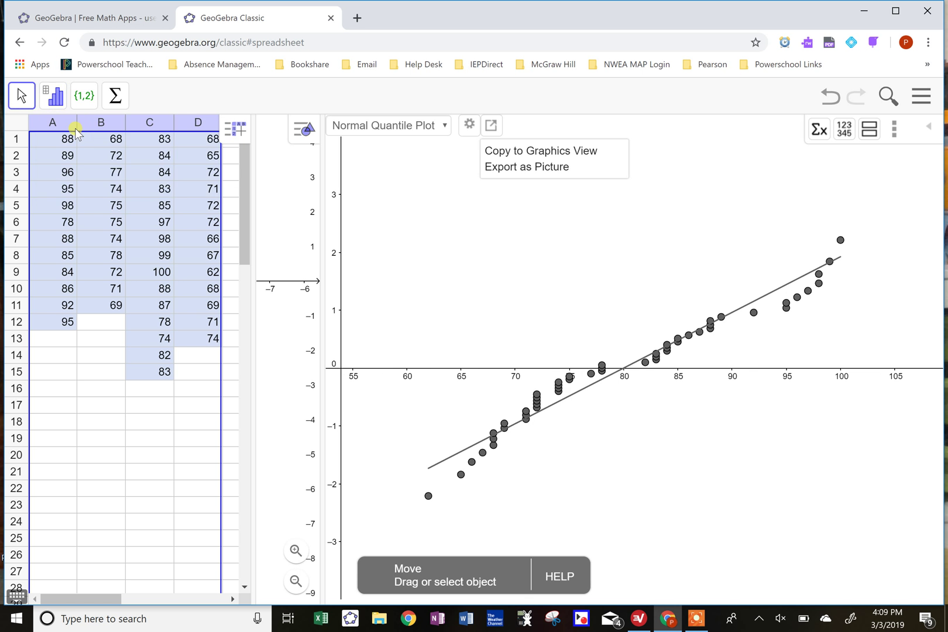
- Show the combined scores as a box plot spanning 62–100, then deselect the columns
click(444, 128)
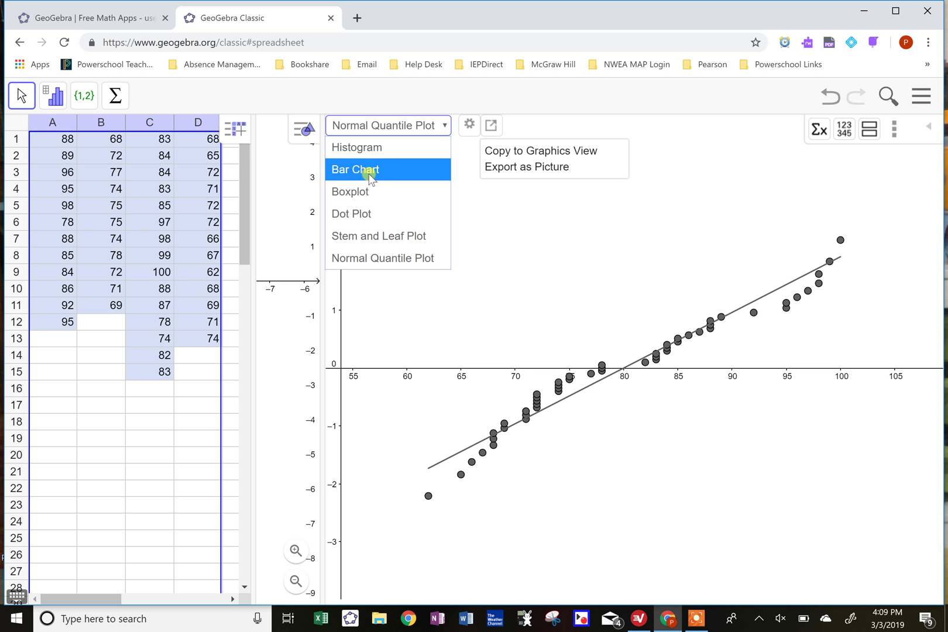
click(369, 173)
click(439, 126)
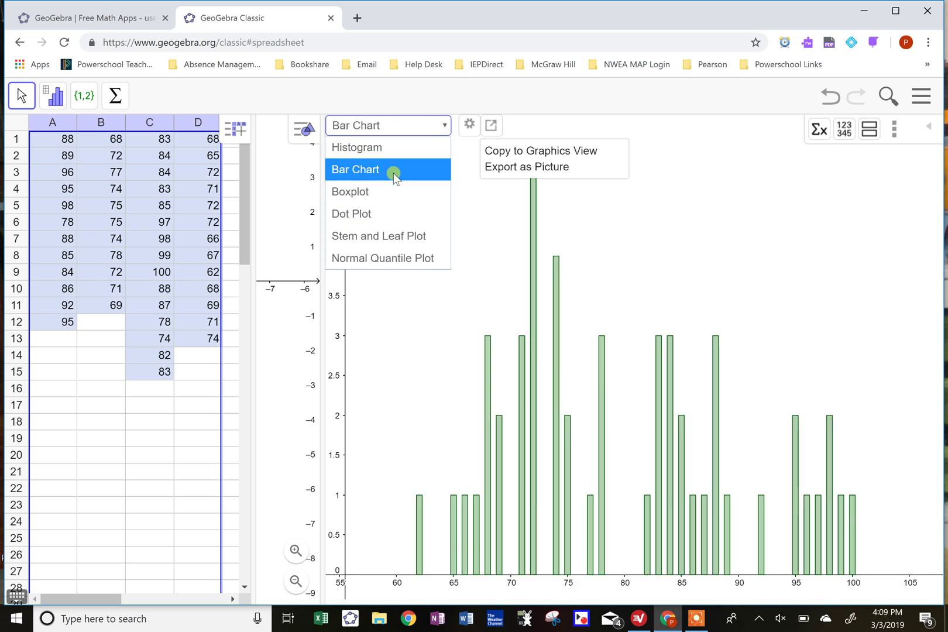
click(366, 192)
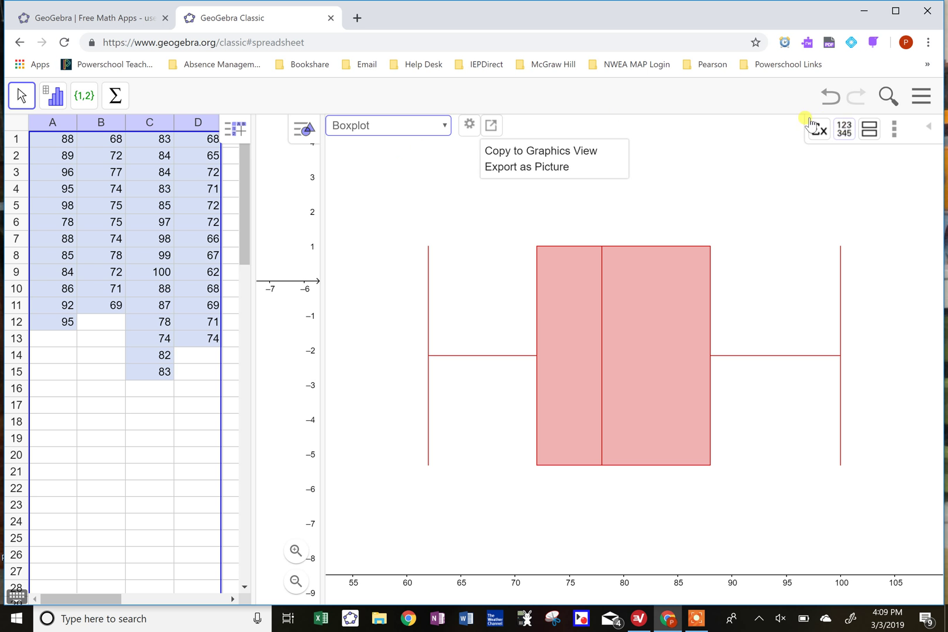
click(51, 377)
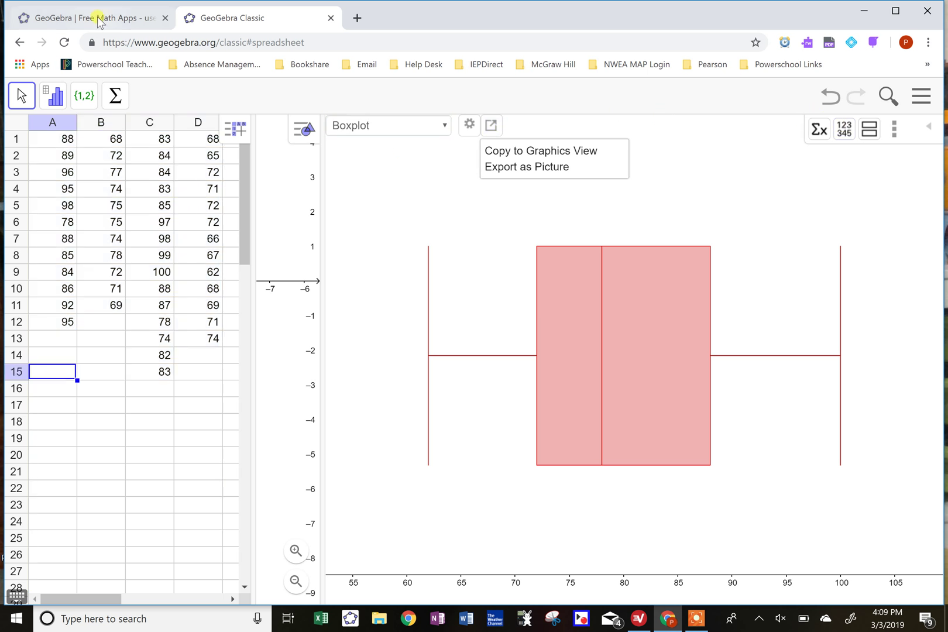
click(53, 94)
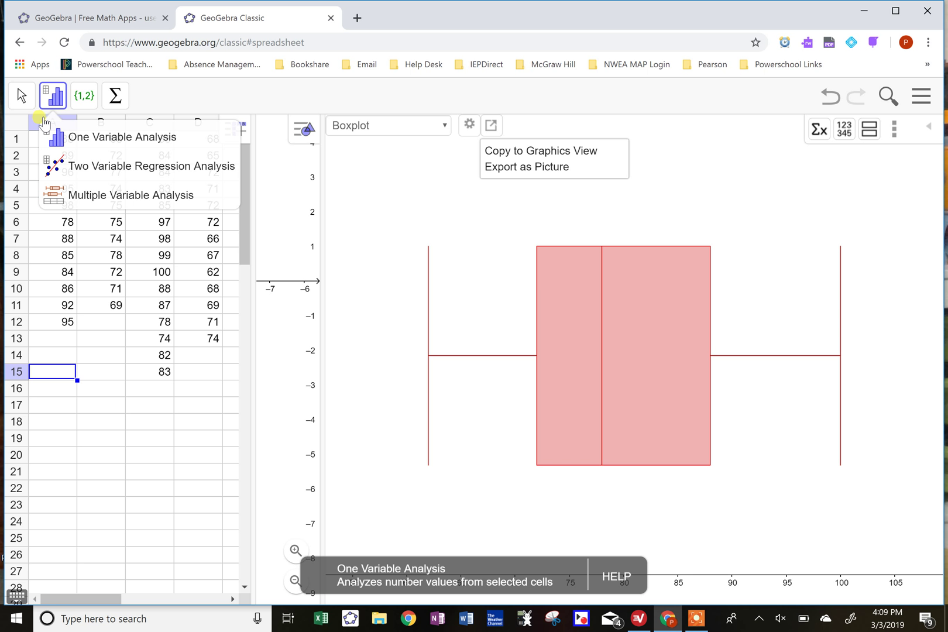
click(89, 360)
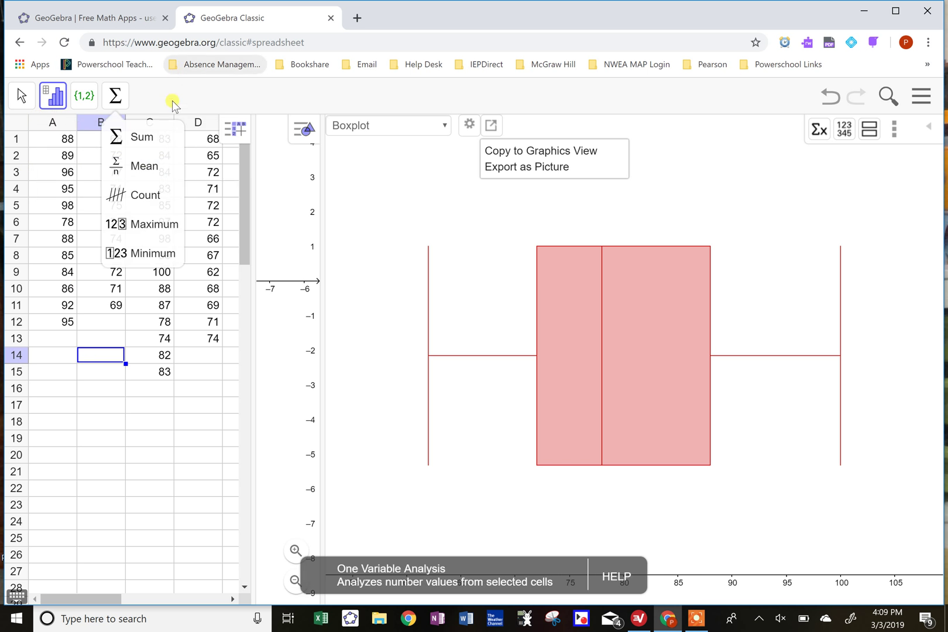
mouse_move(60, 107)
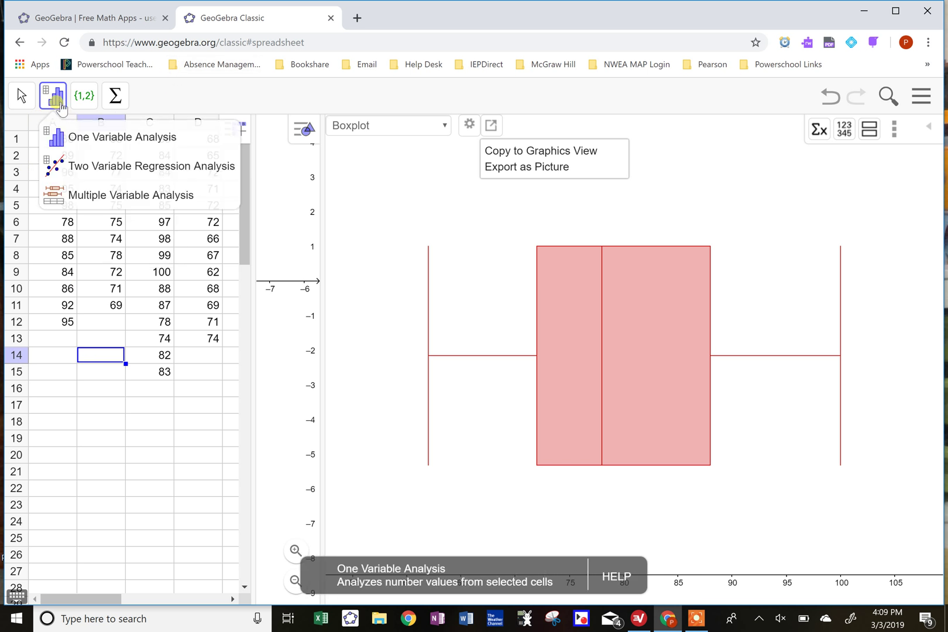
- Run Multiple Variable Analysis on columns A–D, giving stacked boxplots with D lowest at 62–74
click(82, 195)
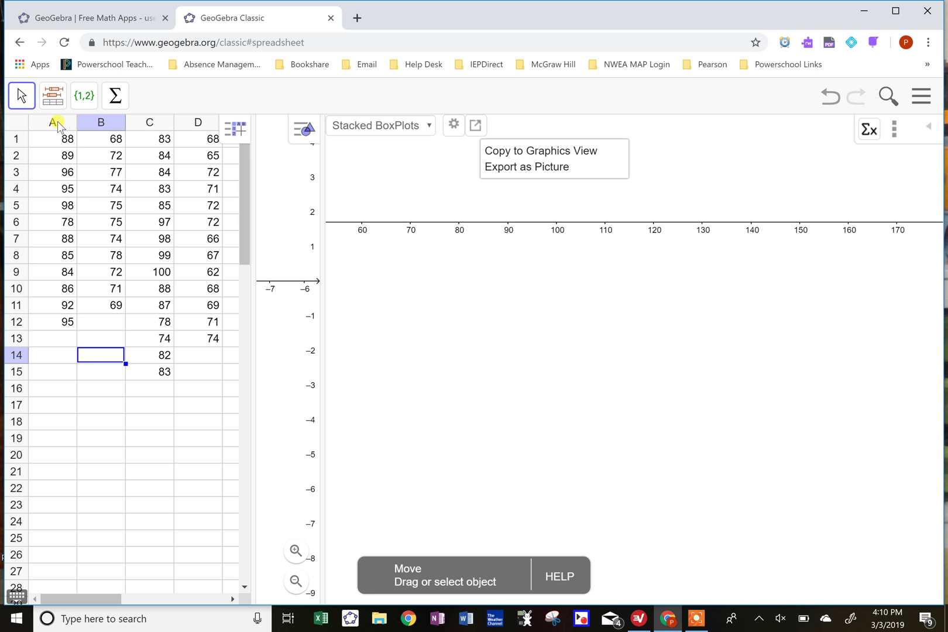
drag(56, 126, 218, 95)
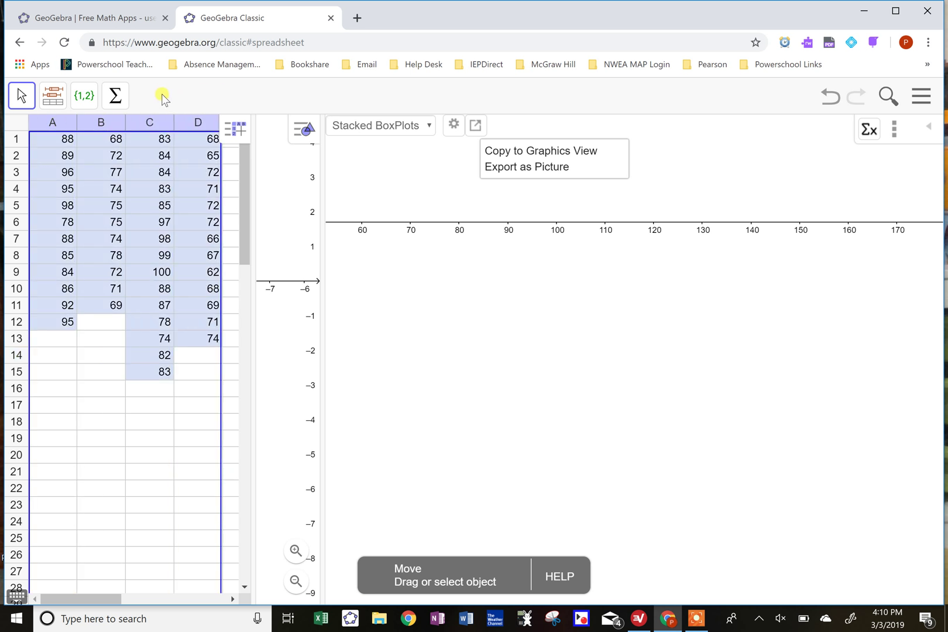
click(54, 96)
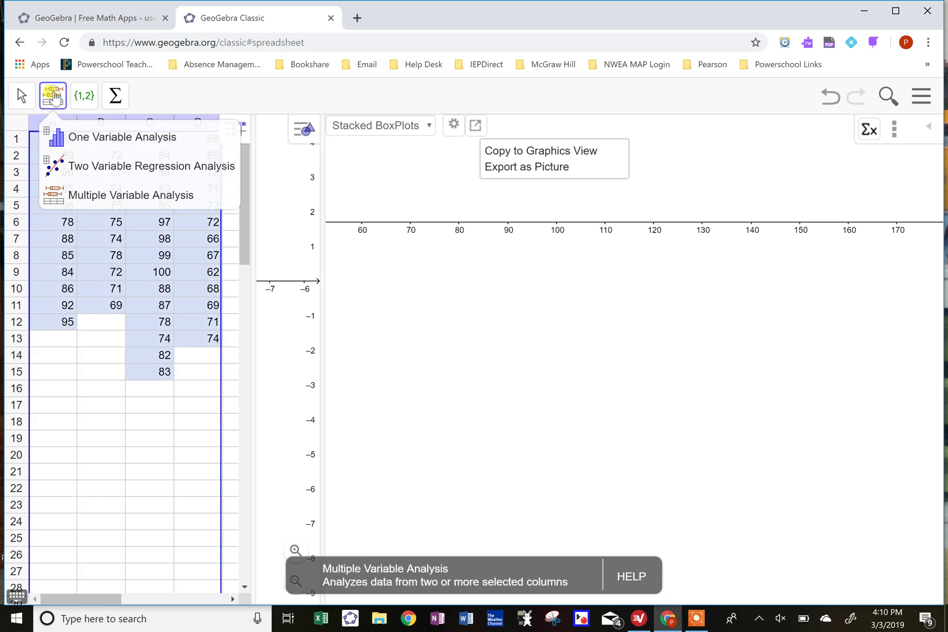
click(90, 196)
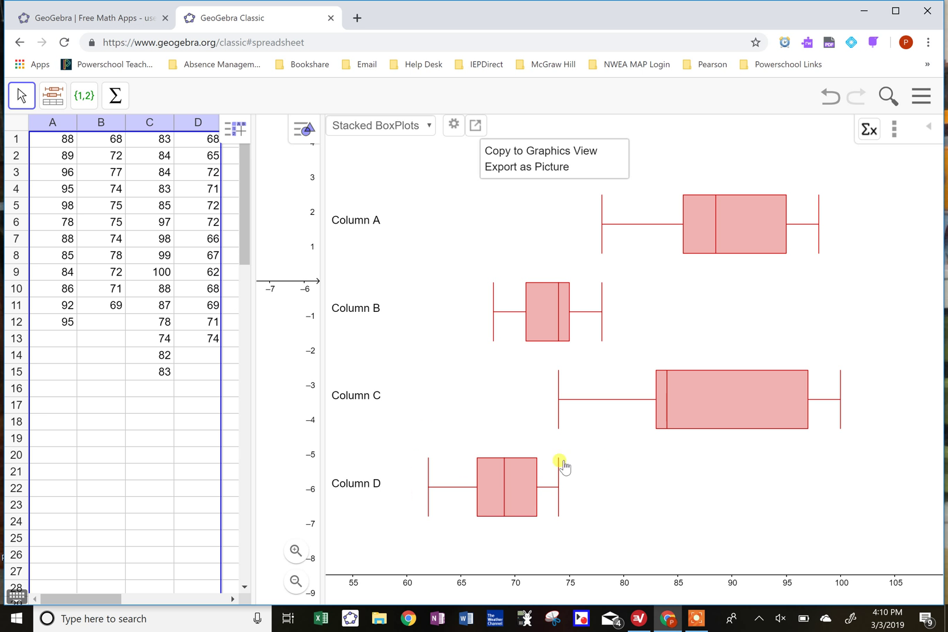
- Show the per-column statistics table (n, mean, σ, s, min, quartiles, median, max), e.g. Column A mean 89.5
click(865, 132)
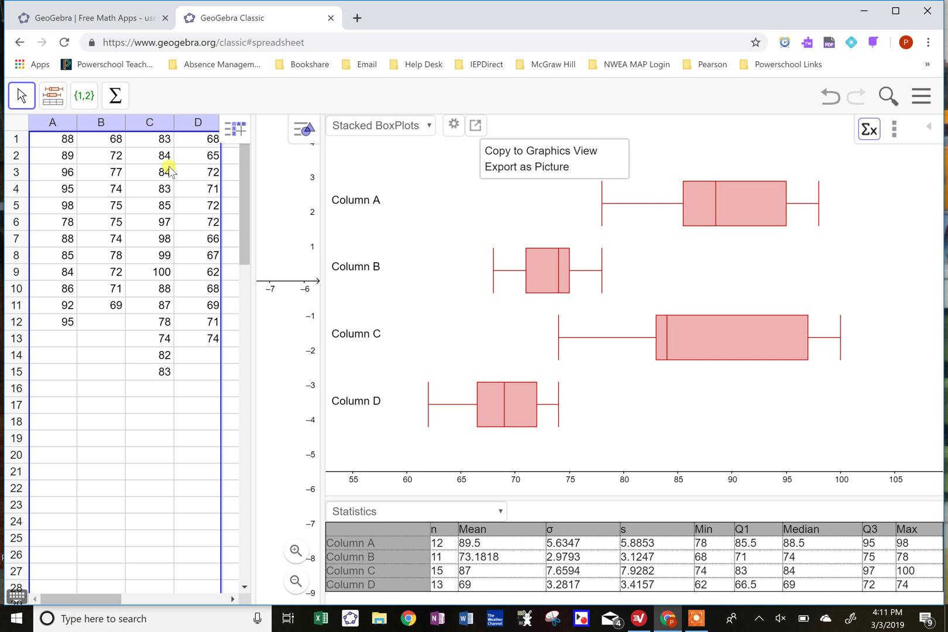
- Sum column A's scores A1:A12 into A13 (1074), then discard the total with Escape
click(116, 100)
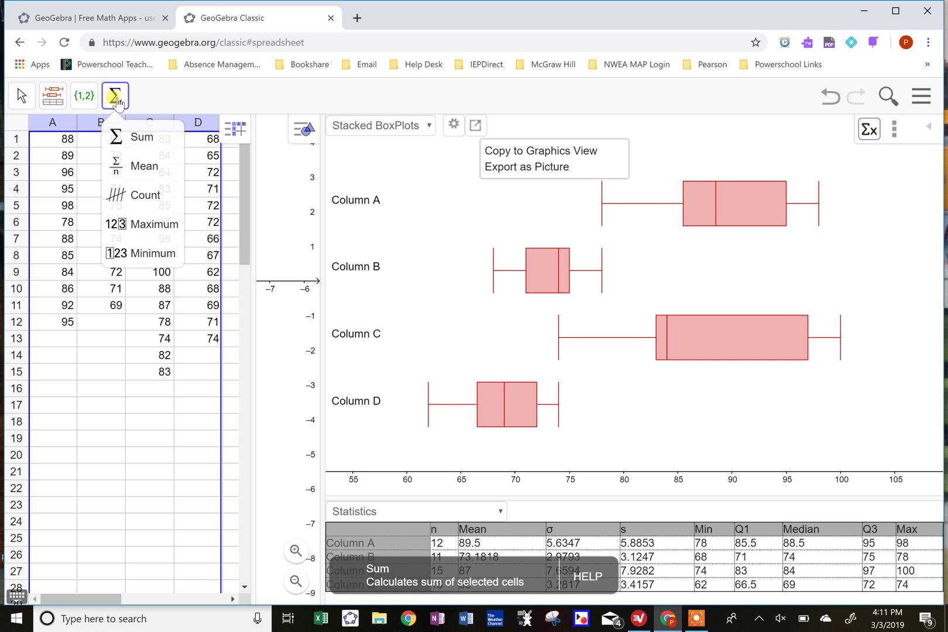
click(60, 394)
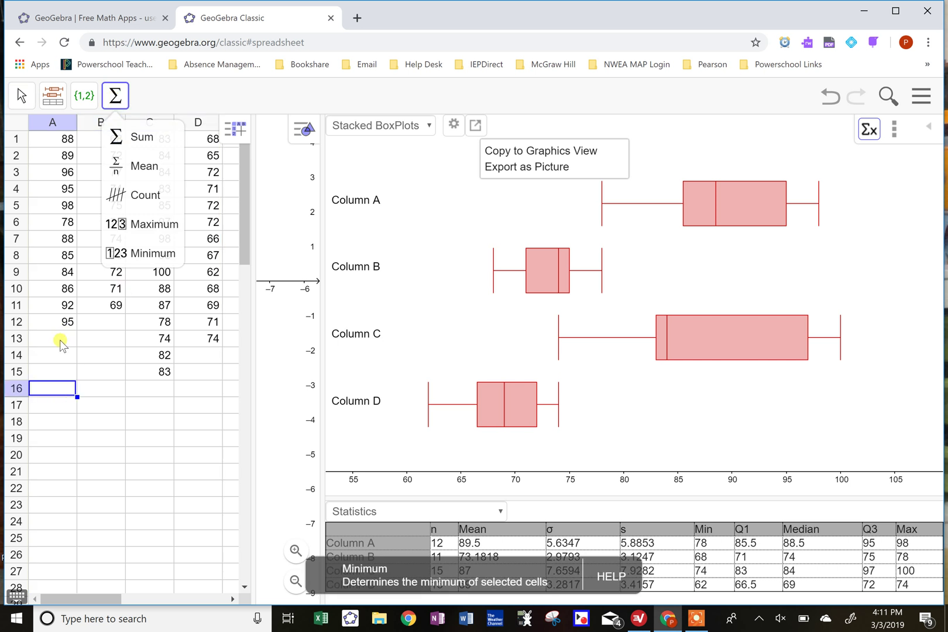
click(63, 339)
drag(66, 139, 66, 320)
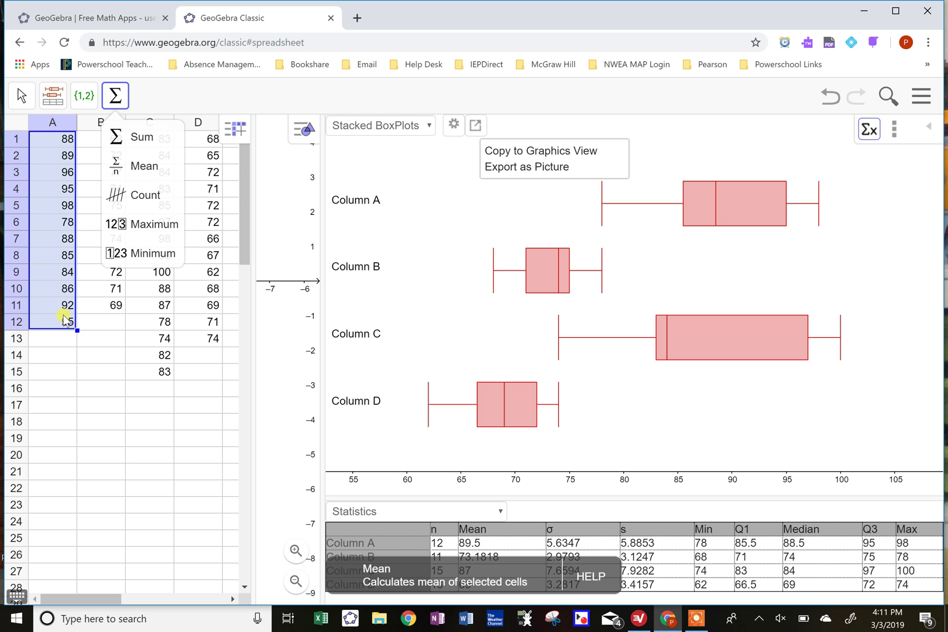
click(141, 138)
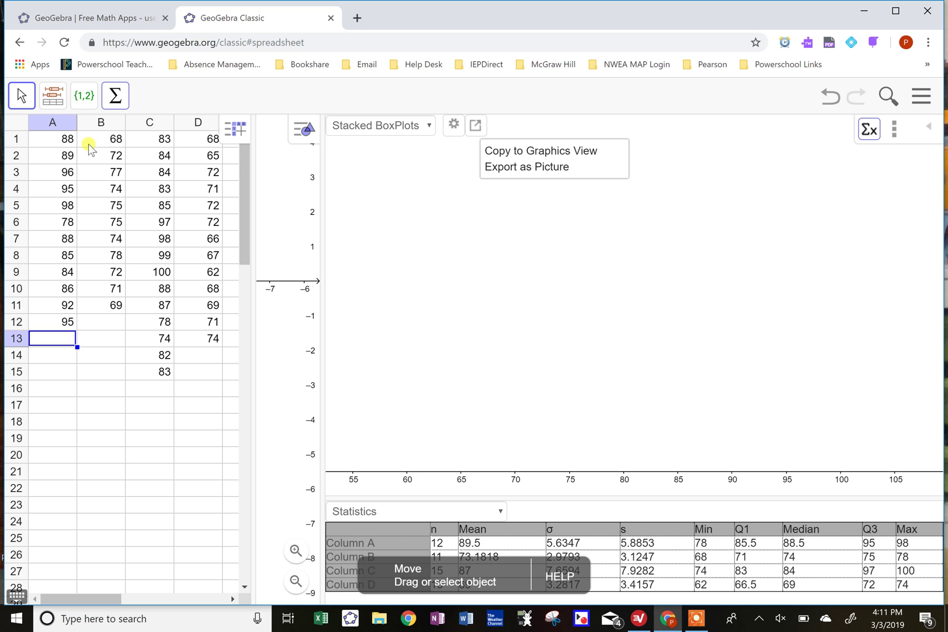
drag(66, 140, 58, 321)
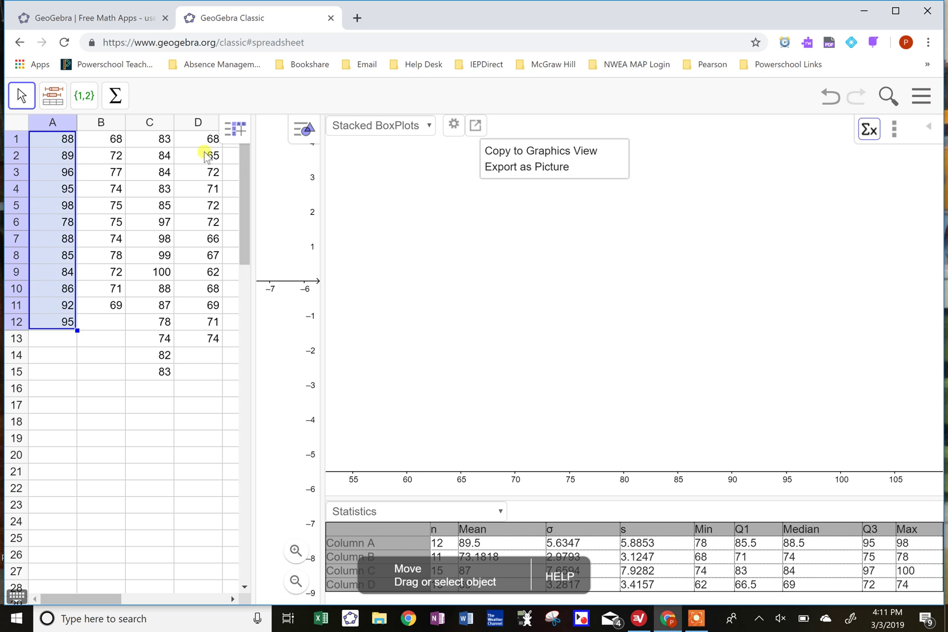
click(115, 96)
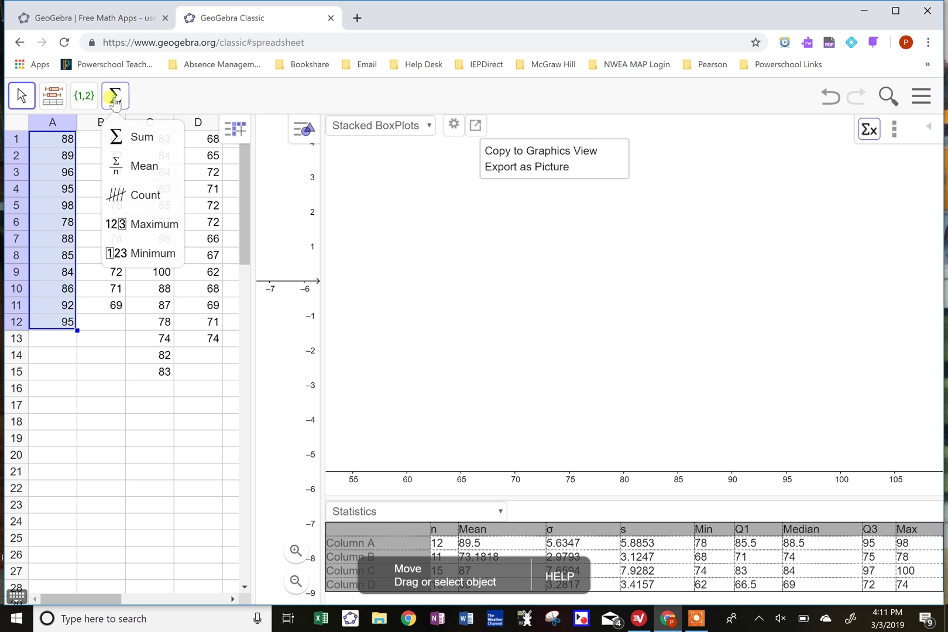
click(134, 142)
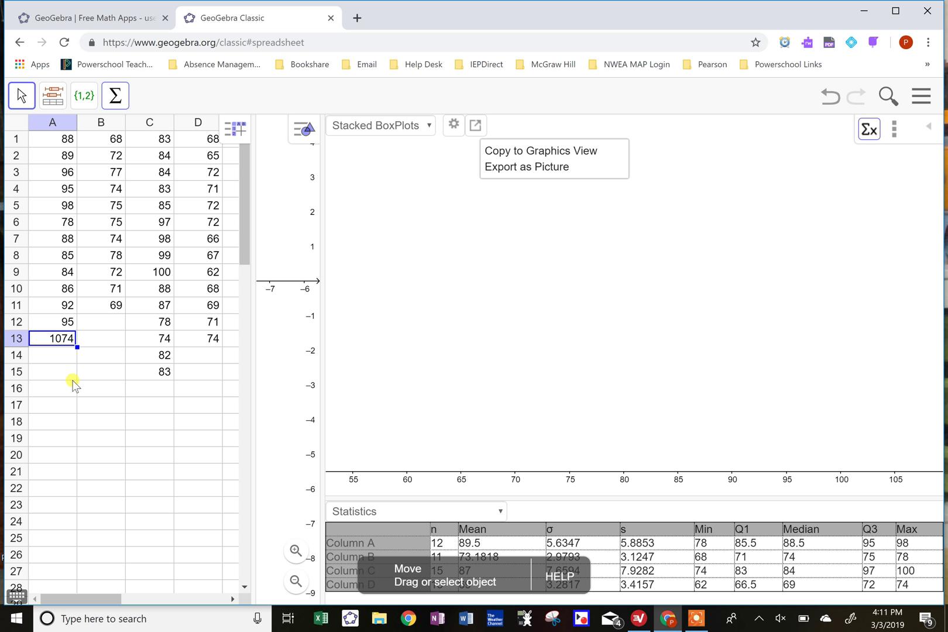
key(Escape)
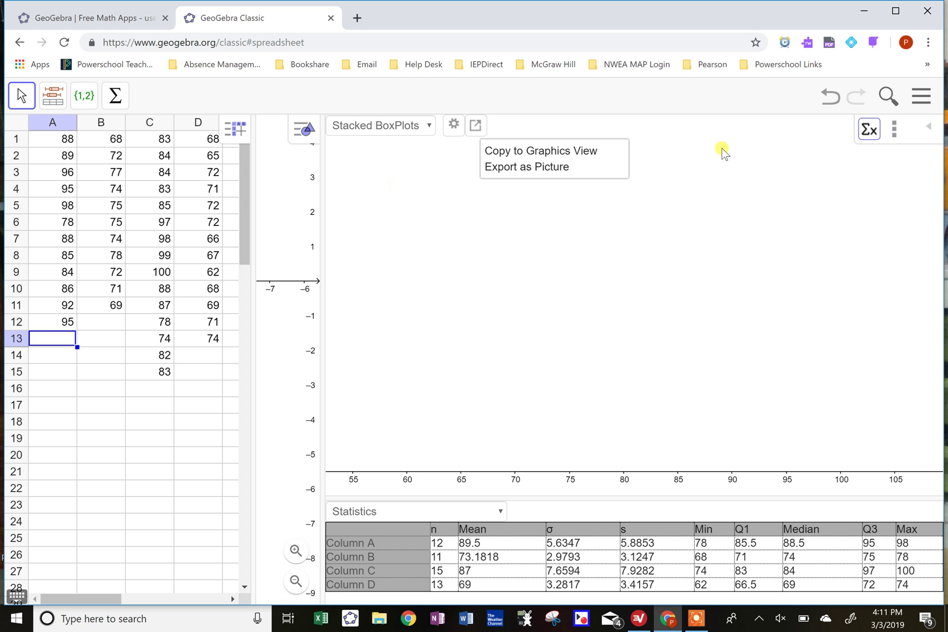
click(424, 129)
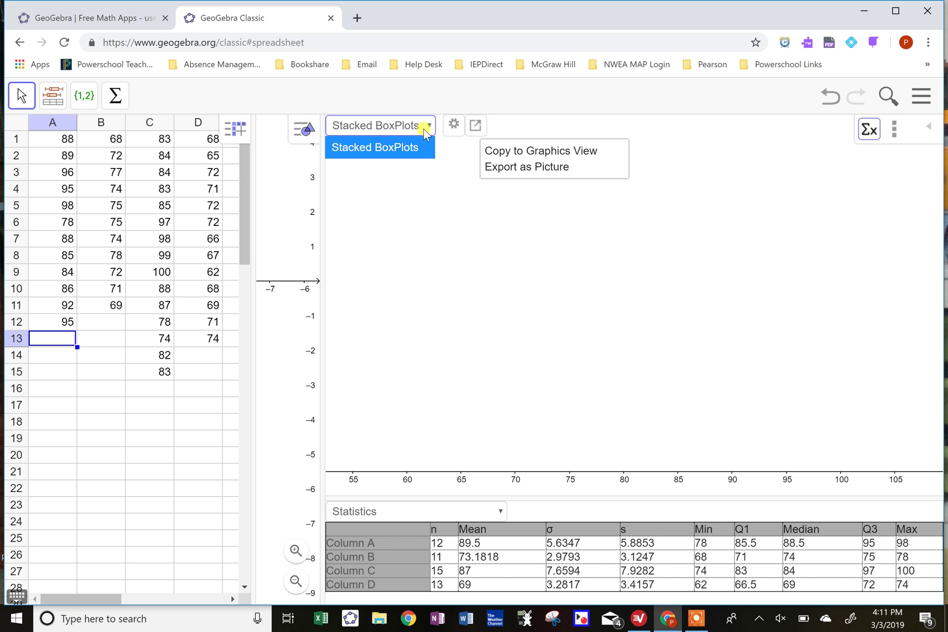
click(423, 128)
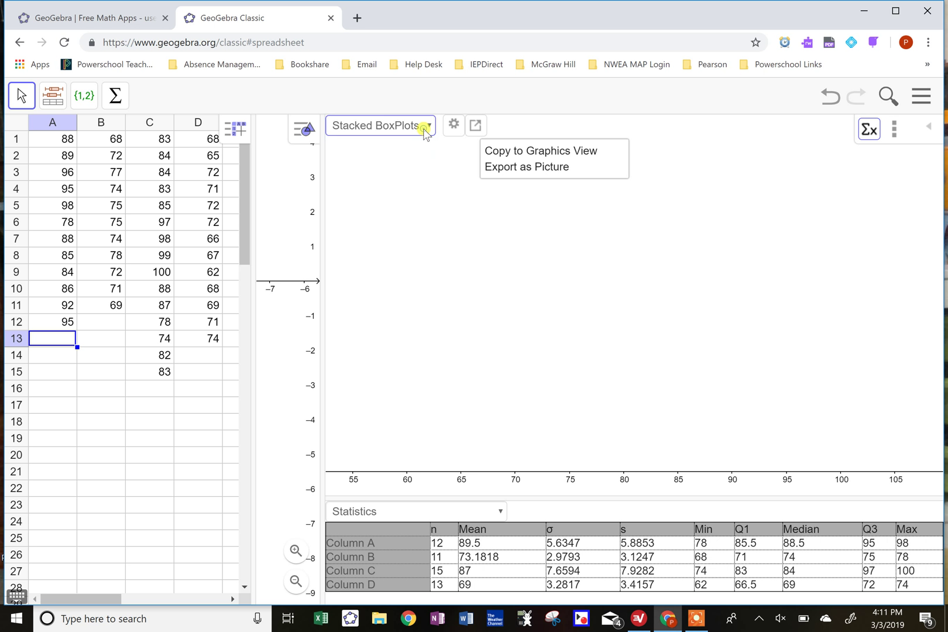
click(61, 103)
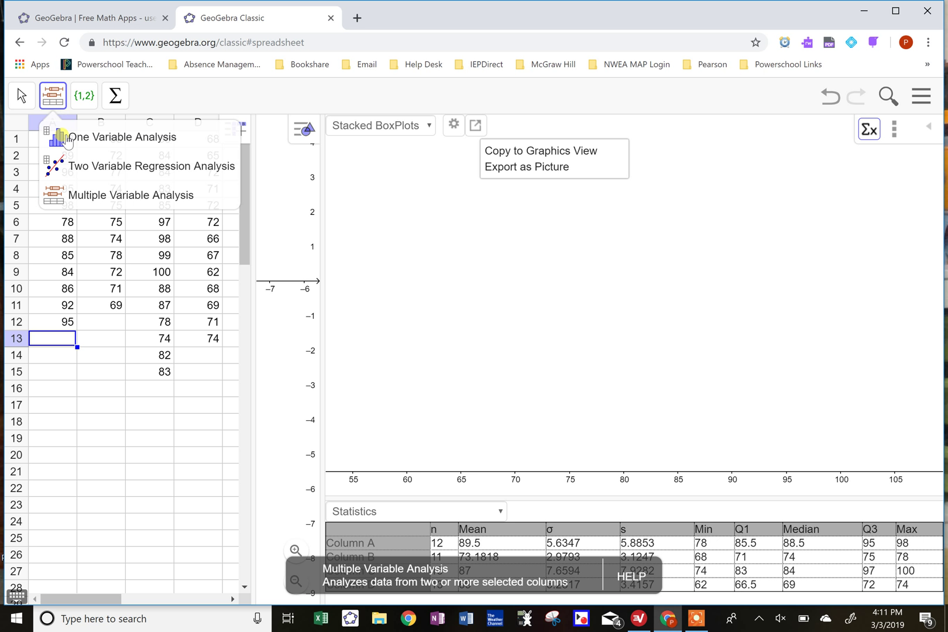
click(574, 407)
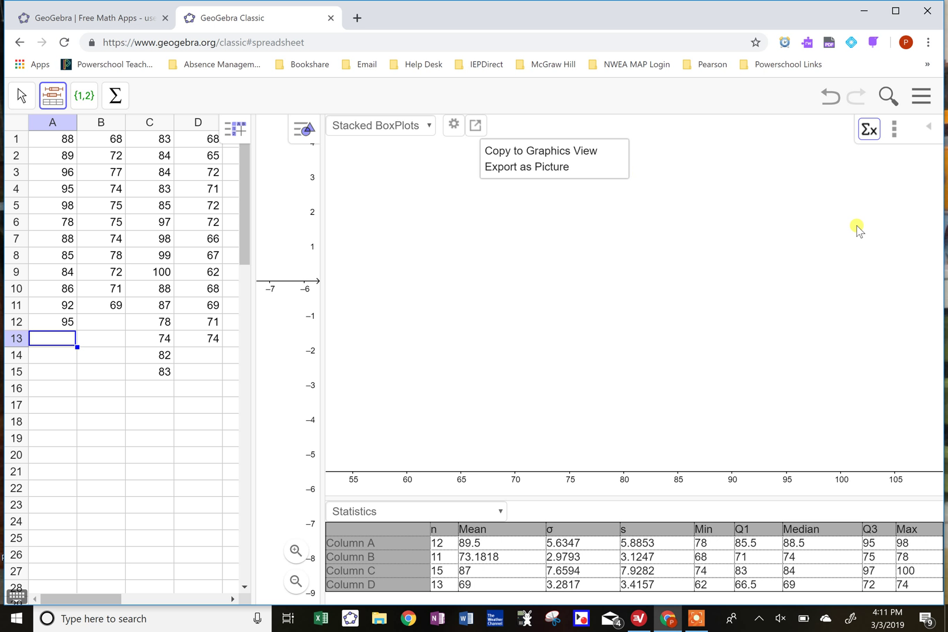
click(708, 619)
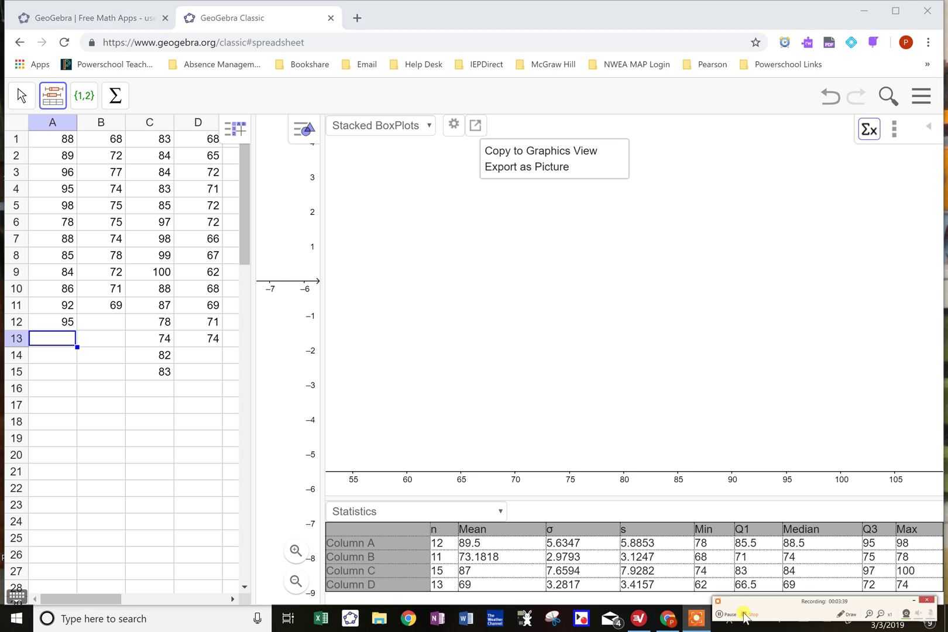